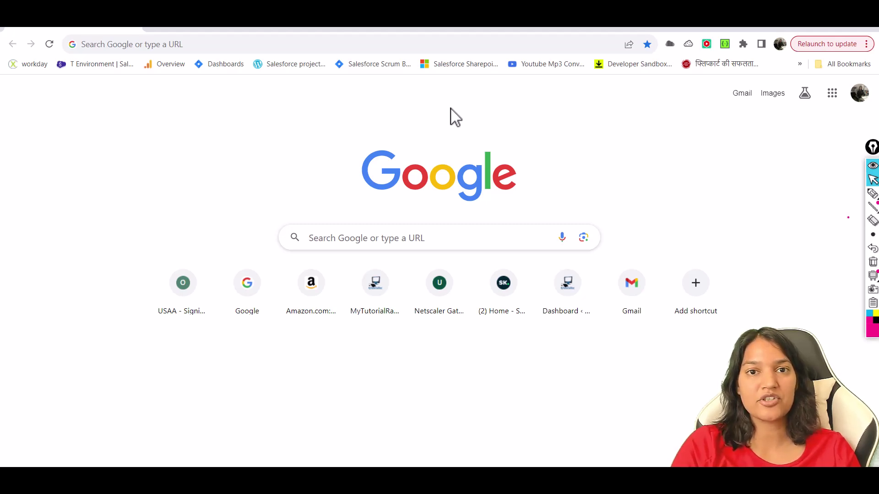
# Step: Search Google for 'einstein prediction builder sign up'
pyautogui.click(426, 50)
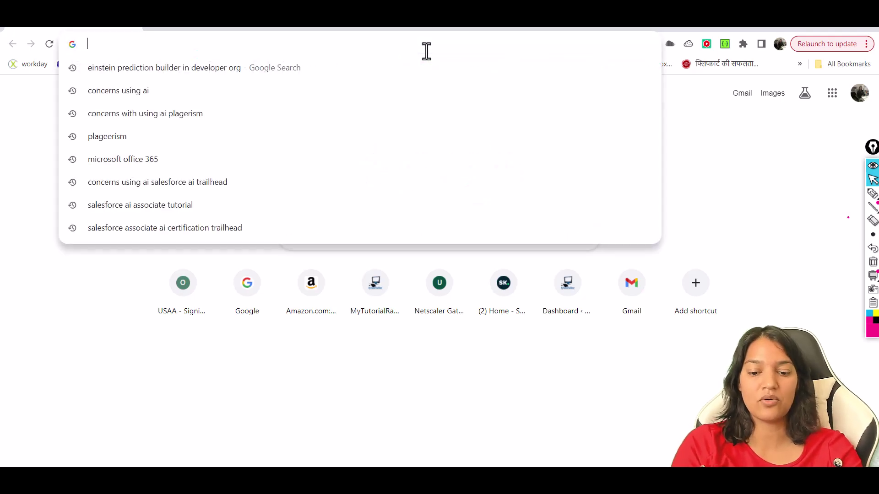
pyautogui.write('ein')
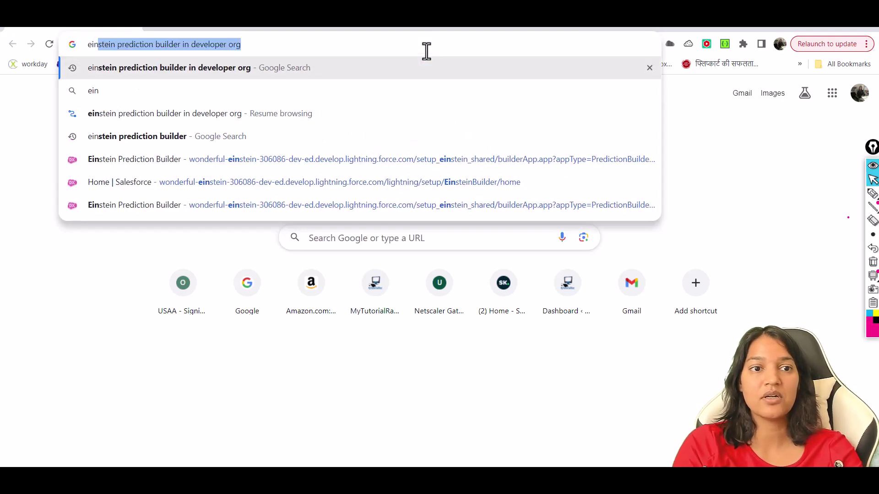
pyautogui.click(182, 44)
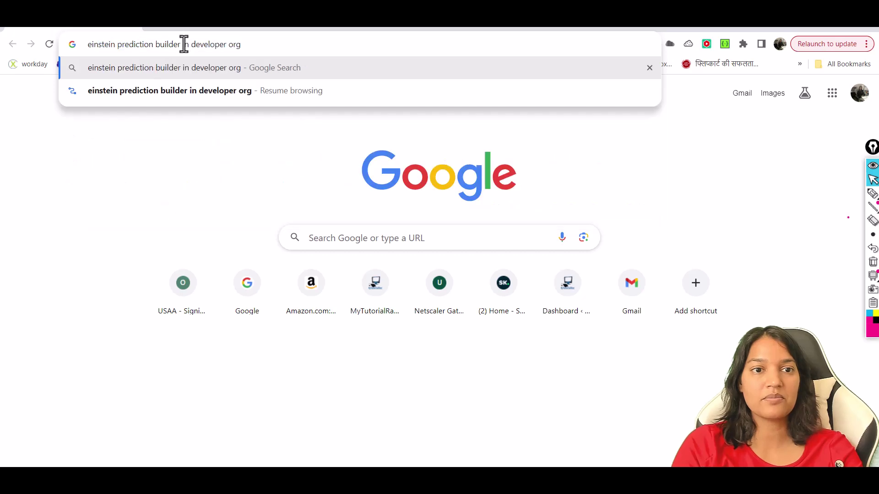
pyautogui.moveTo(183, 44); pyautogui.dragTo(361, 66)
pyautogui.press('BackSpace')
pyautogui.write('sign up')
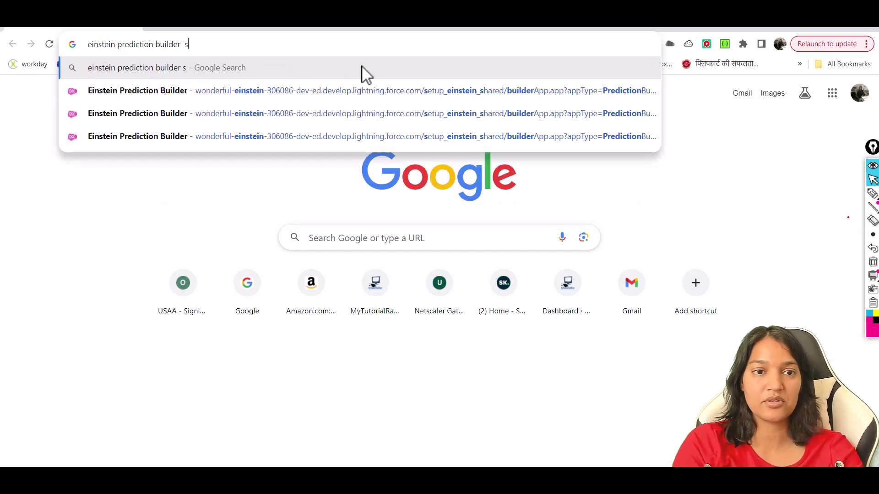
pyautogui.press('Return')
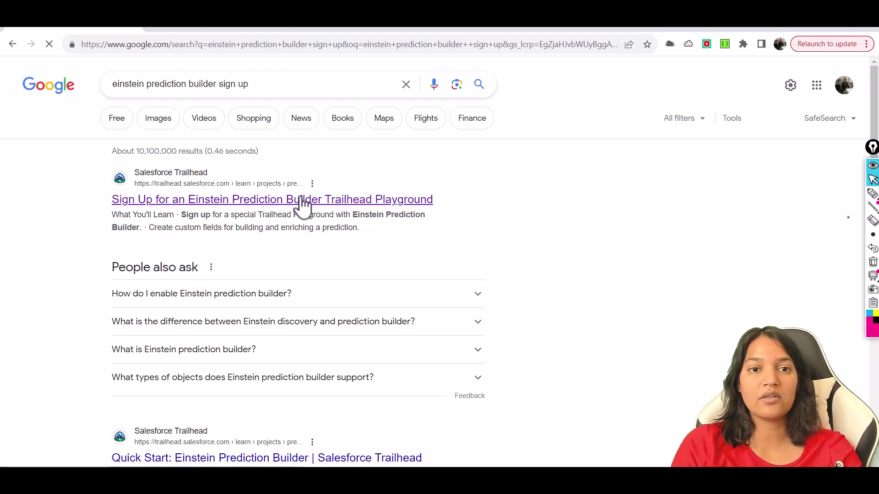
# Step: Open the Trailhead Playground sign-up project result and log in to Trailhead with Google
pyautogui.click(300, 200)
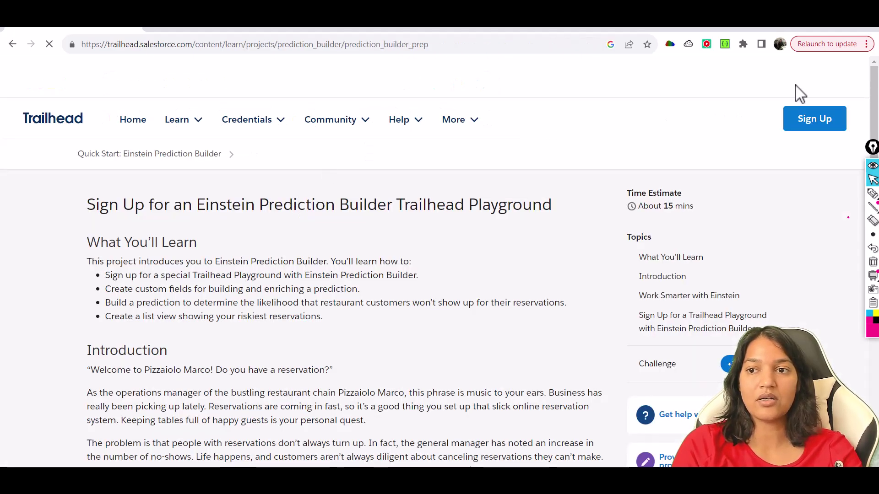
pyautogui.scroll(-8, 348, 265)
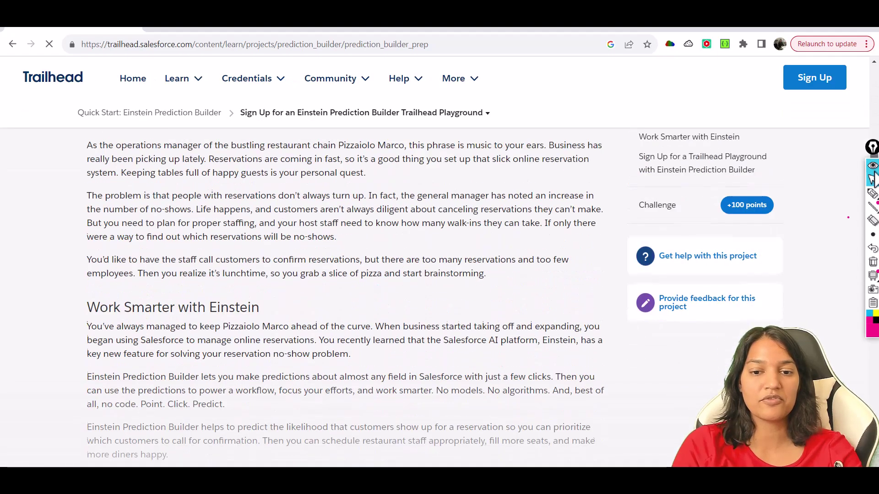
pyautogui.scroll(-2, 347, 274)
pyautogui.scroll(4, 348, 275)
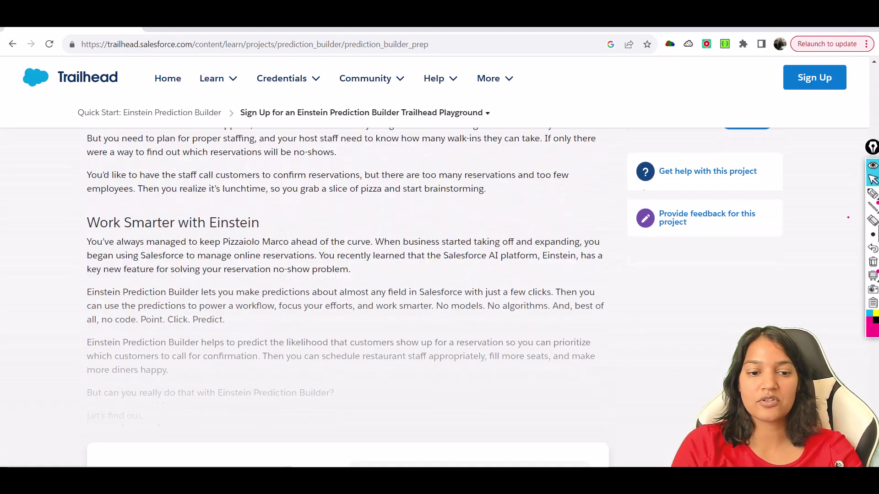
pyautogui.scroll(-3, 347, 275)
pyautogui.scroll(-2, 457, 320)
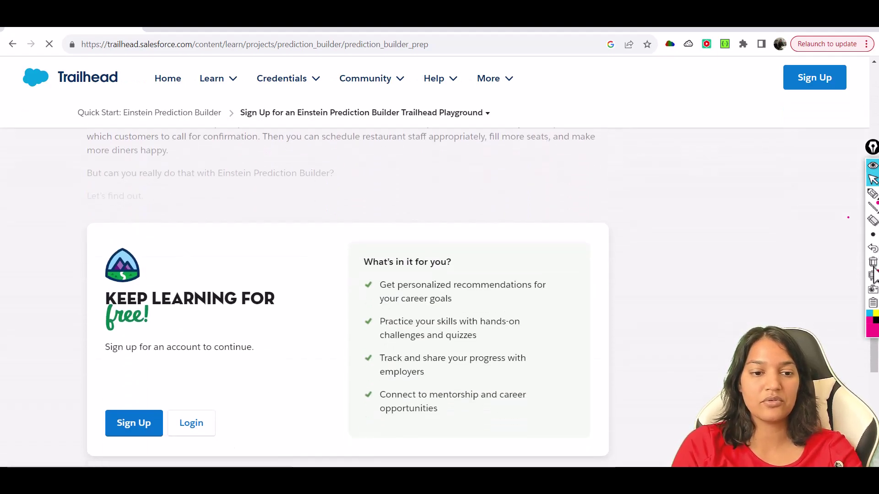
pyautogui.click(189, 428)
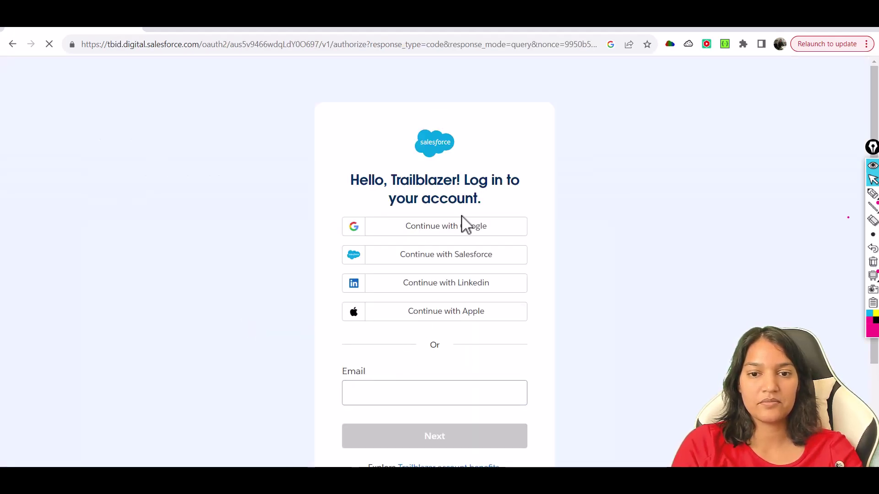
pyautogui.click(463, 232)
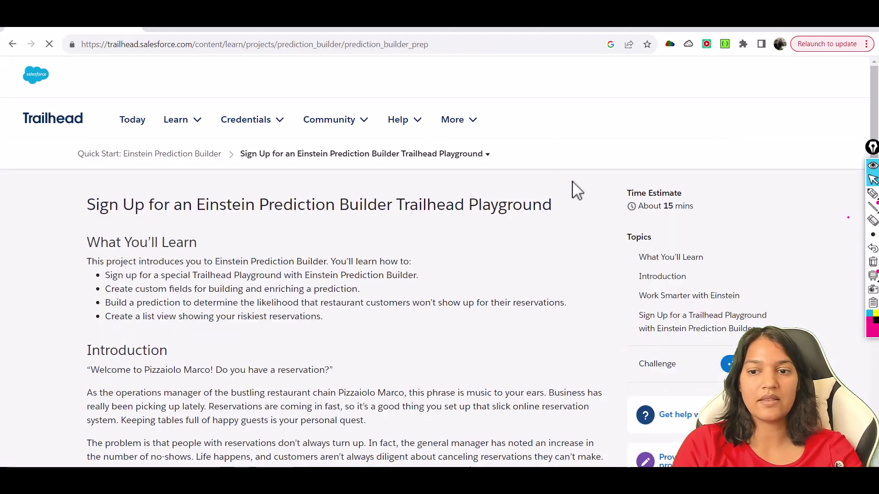
# Step: Open the project's Trailhead Playground sign-up link in a new tab
pyautogui.scroll(-10, 865, 266)
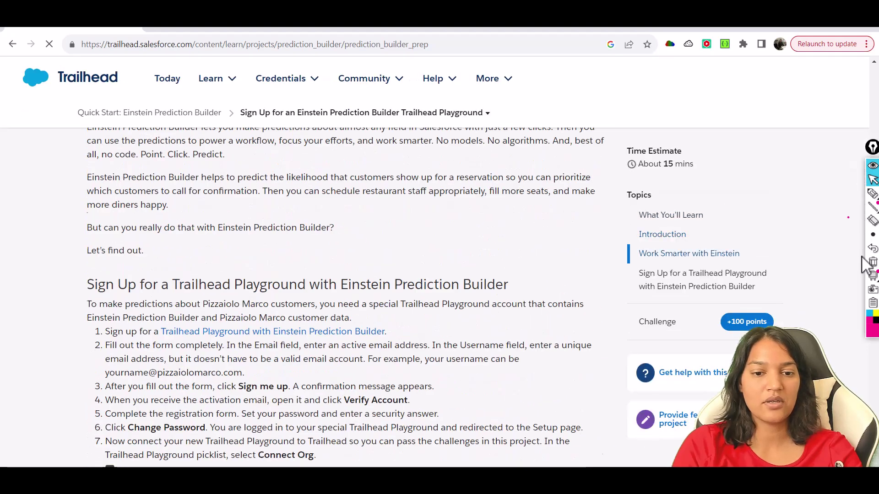
pyautogui.scroll(-2, 865, 266)
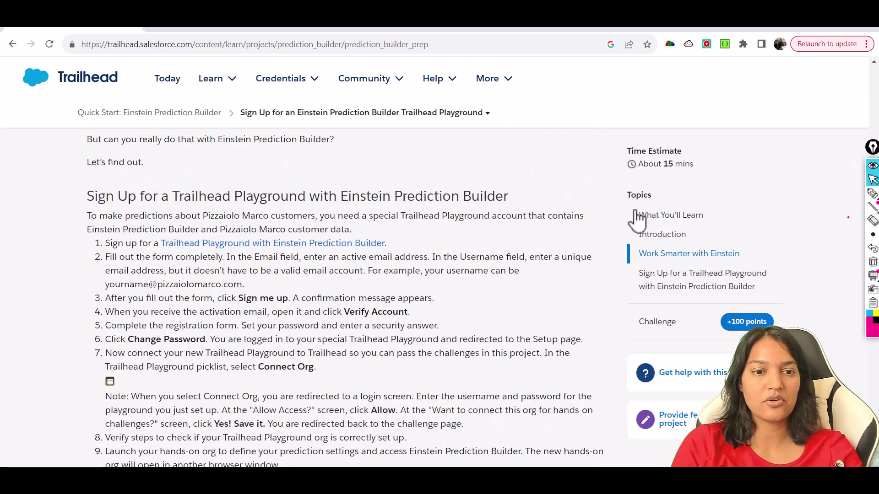
pyautogui.rightClick(288, 254)
pyautogui.click(343, 255)
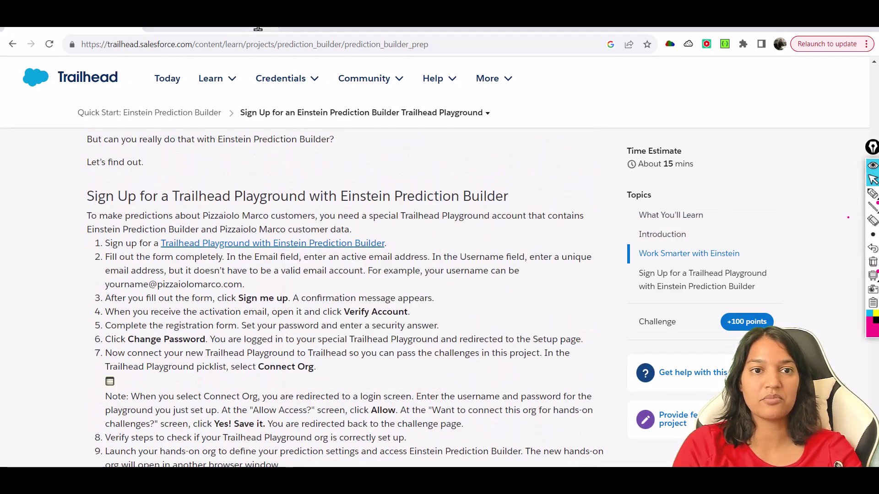
# Step: On the new sign-up tab, enter the first name, last name and email address
pyautogui.click(226, 29)
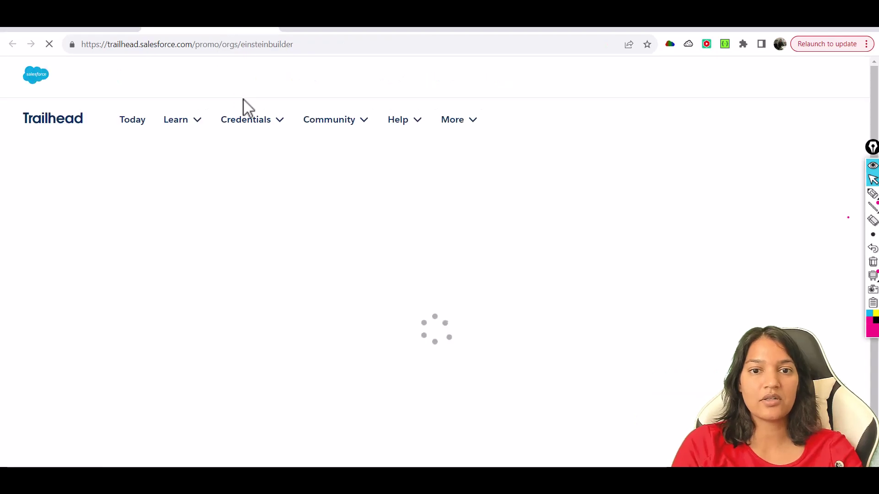
pyautogui.click(557, 232)
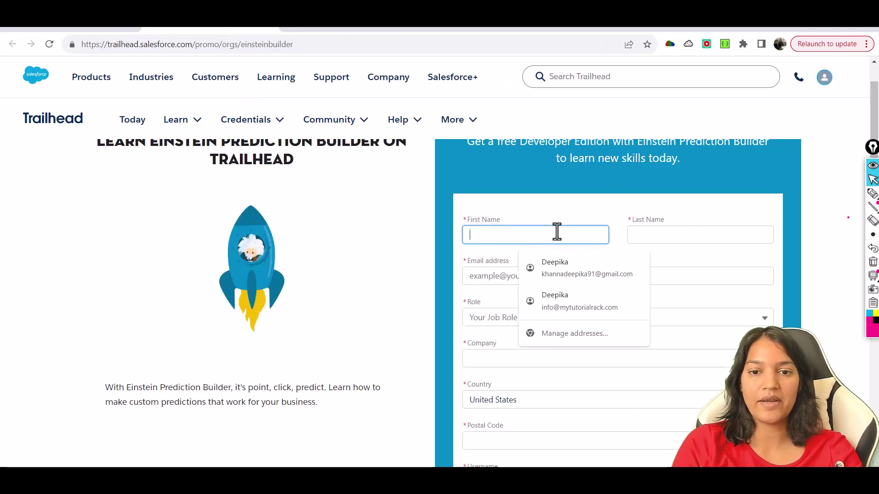
pyautogui.write('Deepika')
pyautogui.press('Tab')
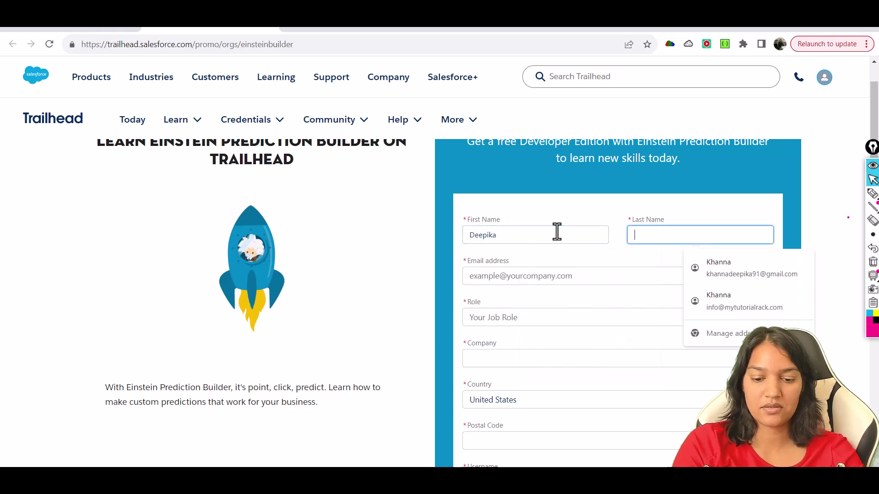
pyautogui.press('Tab')
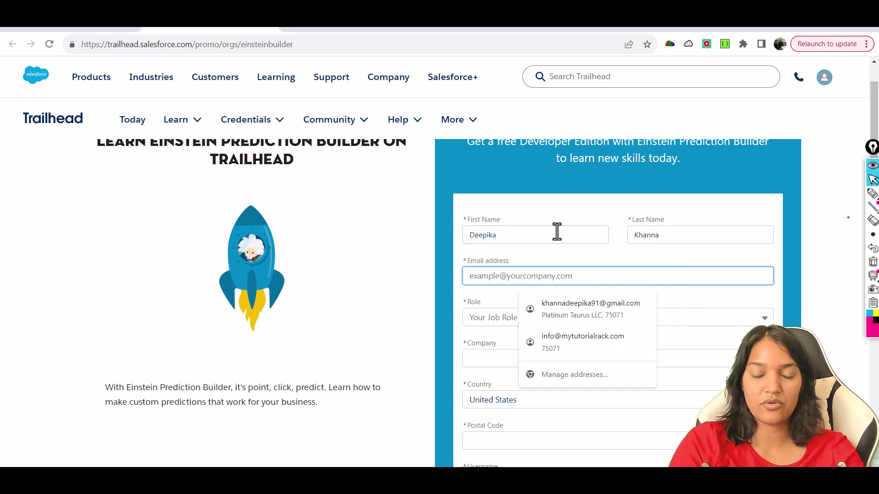
pyautogui.write('ei')
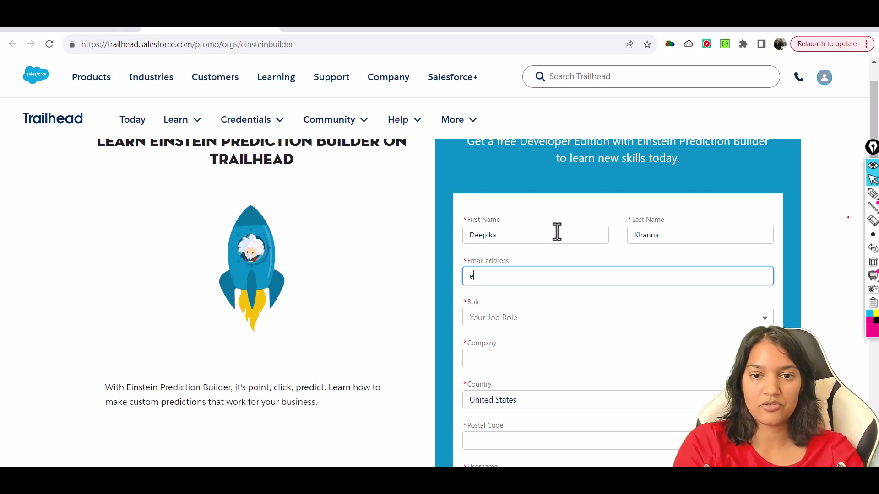
pyautogui.press('BackSpace')
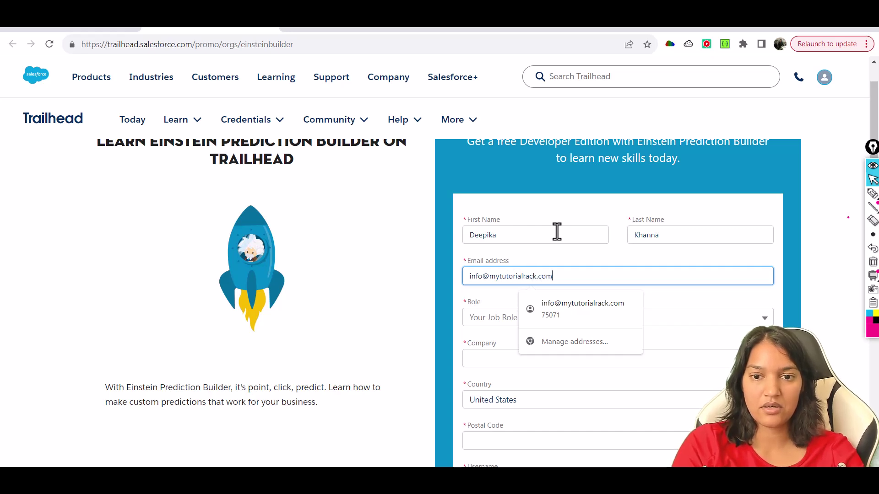
pyautogui.press('Tab')
# Step: Choose Architect/CTO as the role and fill in the company name and postal code
pyautogui.click(576, 322)
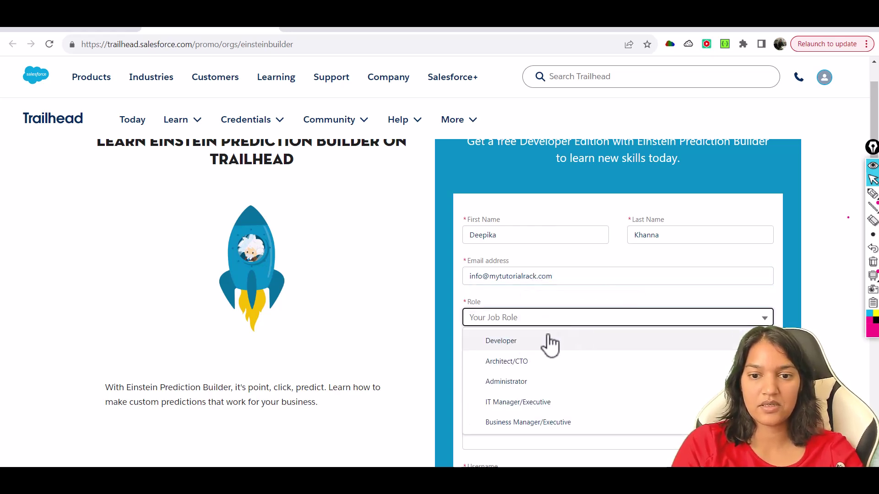
pyautogui.click(528, 362)
pyautogui.click(518, 360)
pyautogui.write('Mytutorialrack')
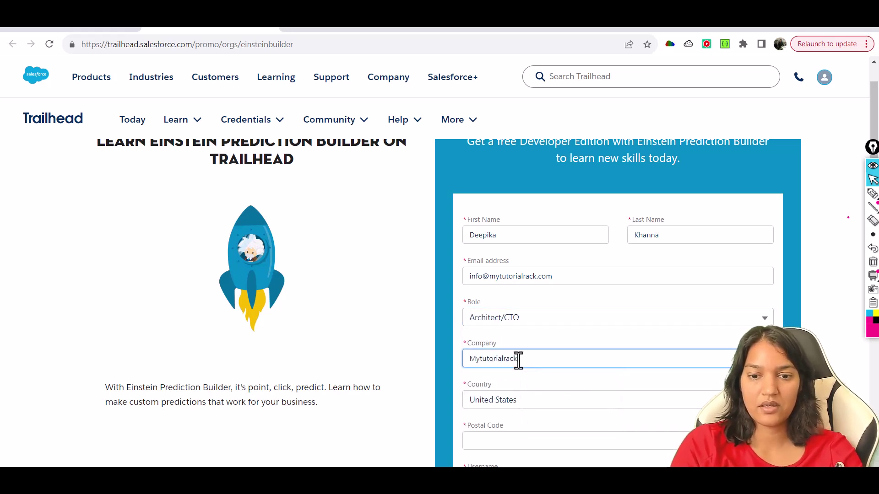
pyautogui.click(508, 445)
pyautogui.write('75071')
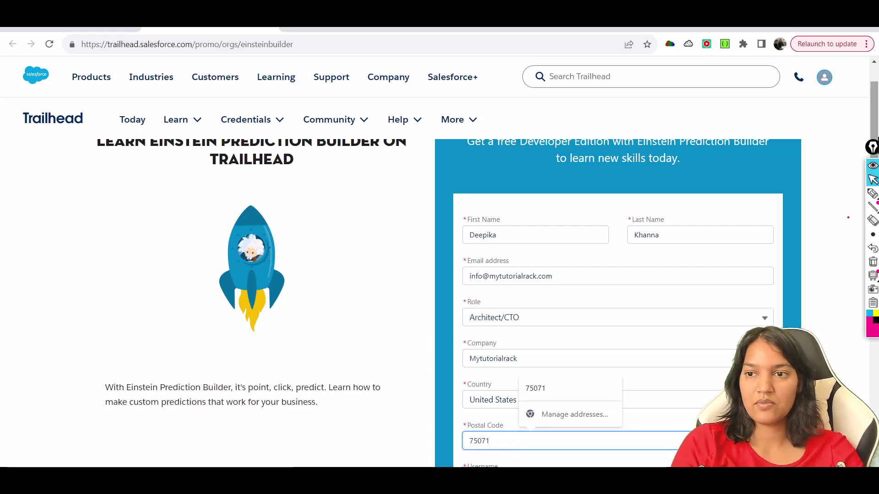
# Step: Enter the username, agree to the terms, and submit the sign-up form
pyautogui.scroll(-3, 599, 254)
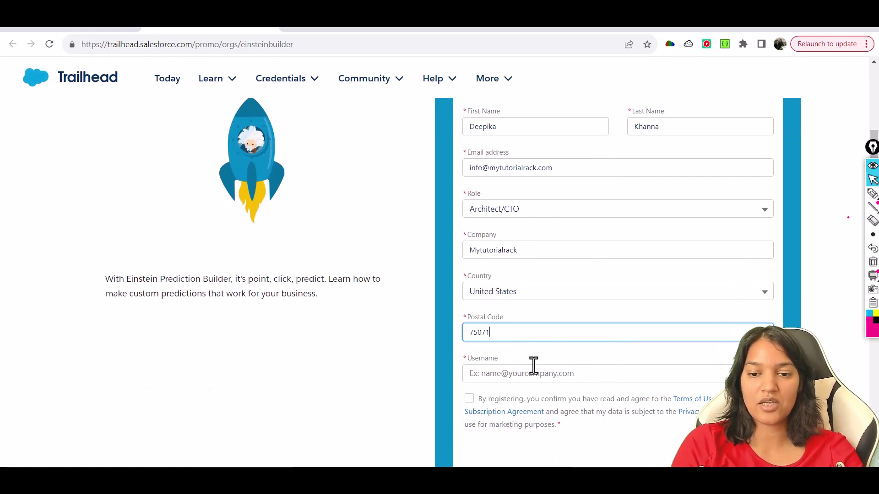
pyautogui.click(529, 372)
pyautogui.write('eis')
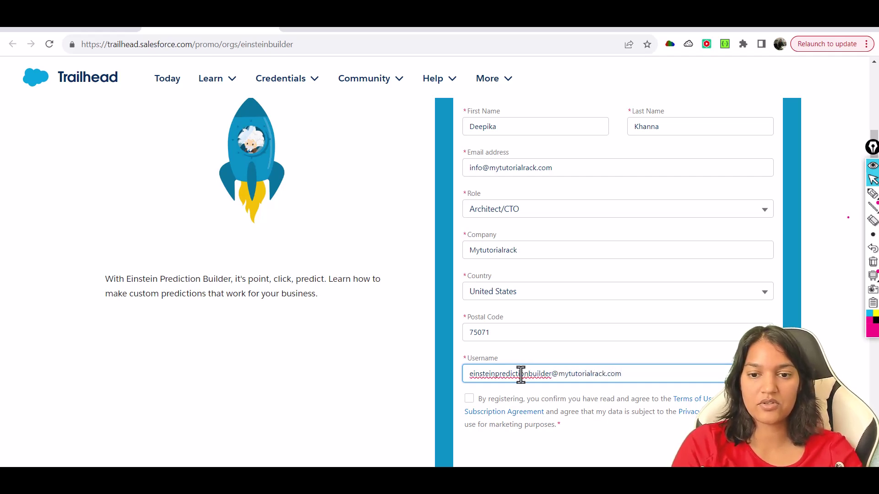
pyautogui.tripleClick(522, 372)
pyautogui.click(474, 403)
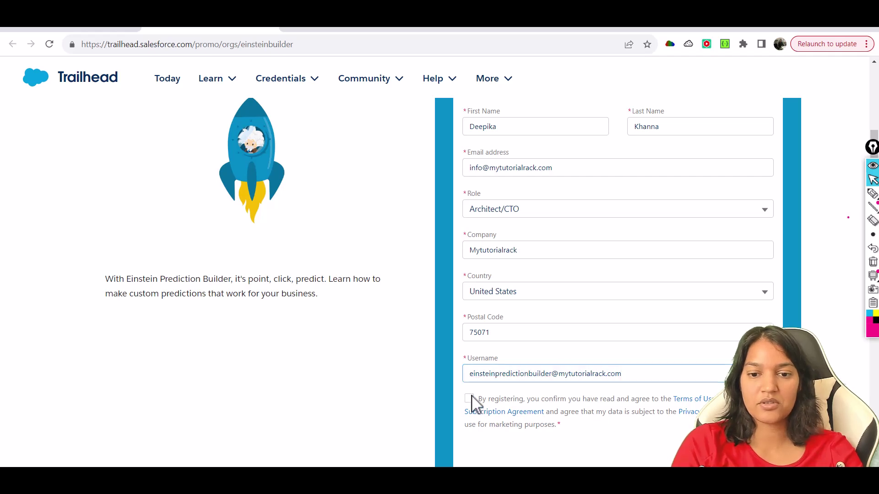
pyautogui.click(470, 399)
pyautogui.click(508, 453)
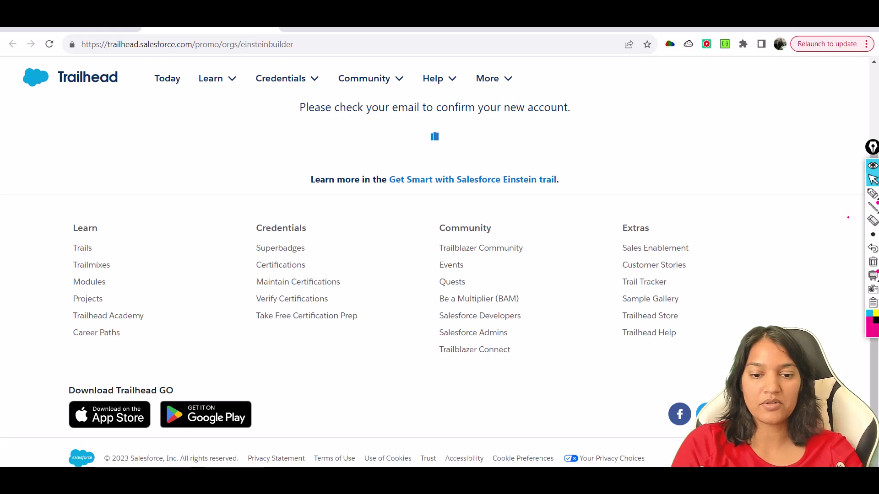
# Step: Open Notepad to note the username, then switch to the Outlook inbox
pyautogui.press('super')
pyautogui.write('no')
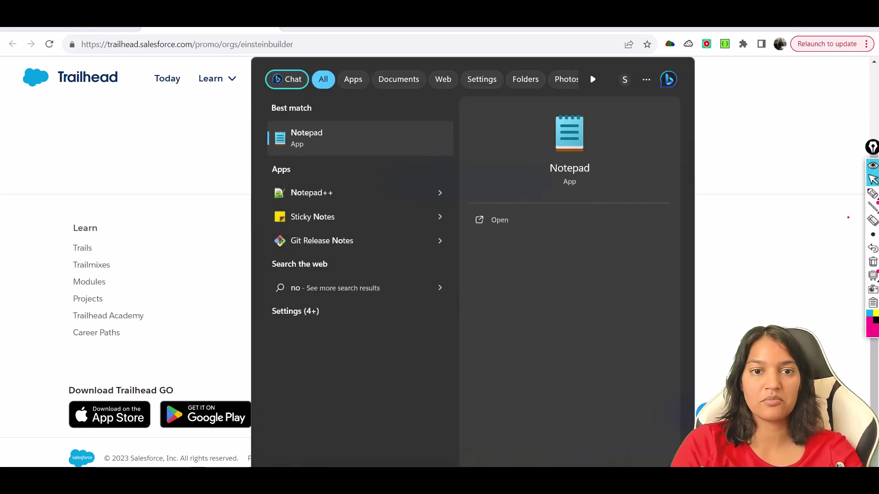
pyautogui.write('te')
pyautogui.click(329, 140)
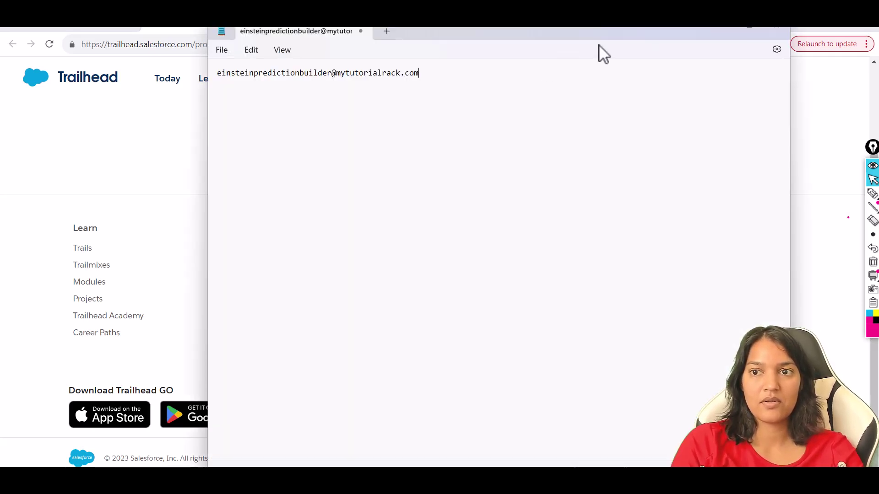
pyautogui.click(729, 29)
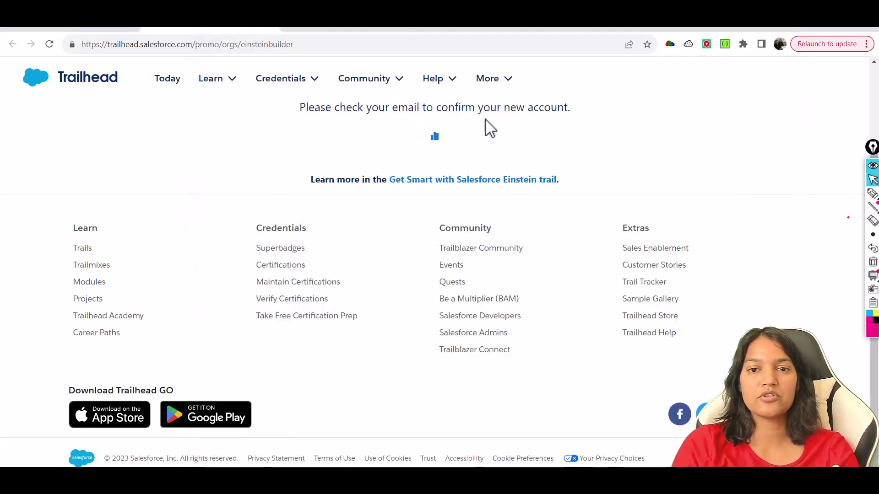
pyautogui.click(338, 29)
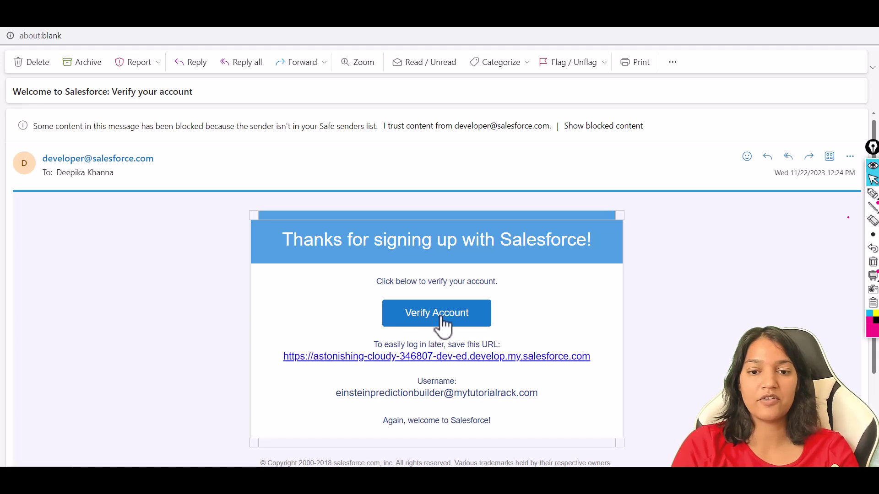
# Step: Restore the 'Verify your account' email window and follow its org login link
pyautogui.press('super+Down')
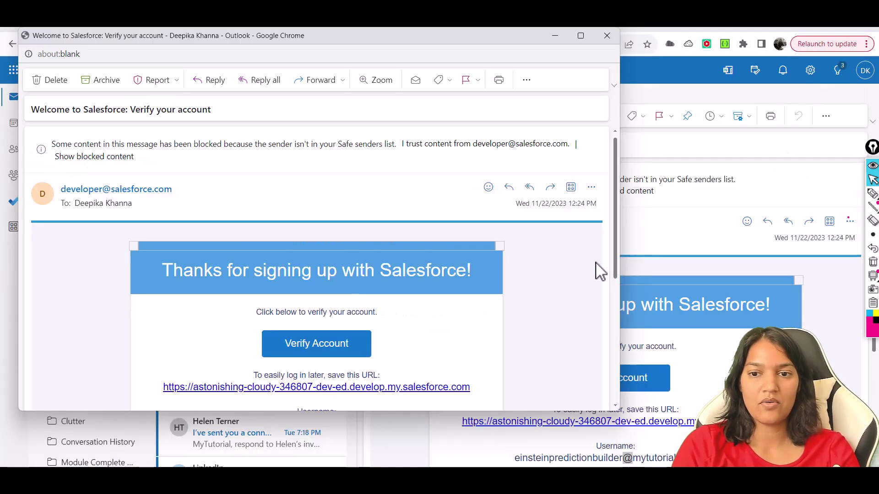
pyautogui.moveTo(613, 264); pyautogui.dragTo(612, 309)
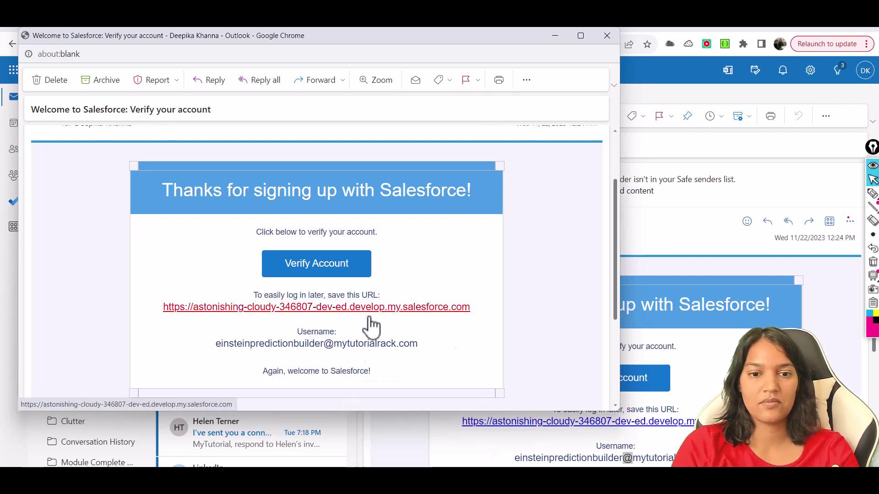
pyautogui.click(364, 311)
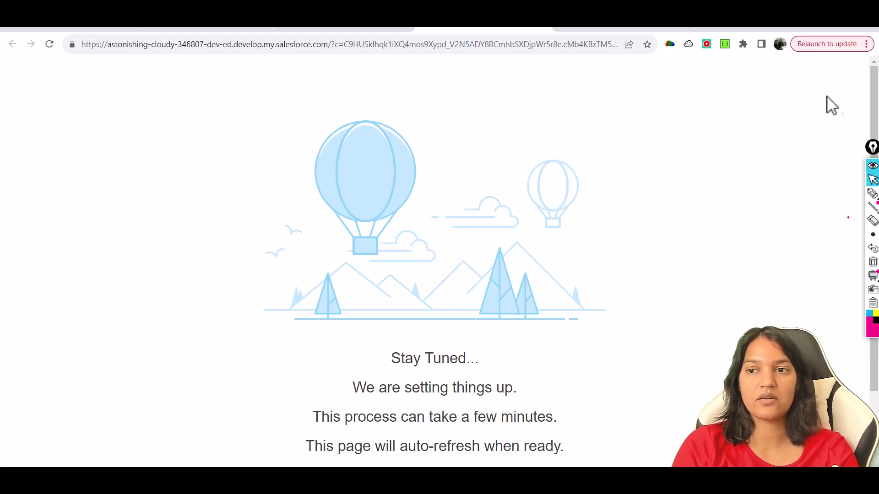
# Step: Wait on the Stay Tuned page until it refreshes to Change Your Password
pyautogui.moveTo(873, 108); pyautogui.dragTo(873, 169)
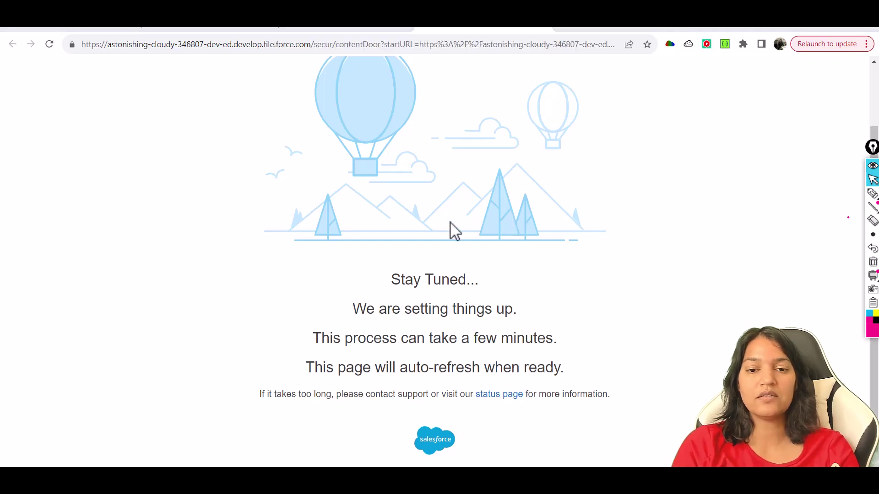
pyautogui.click(363, 31)
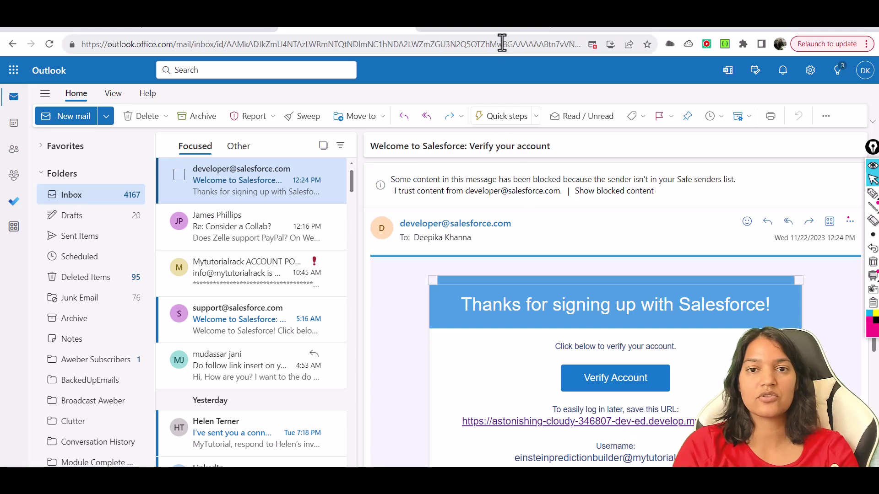
pyautogui.click(494, 28)
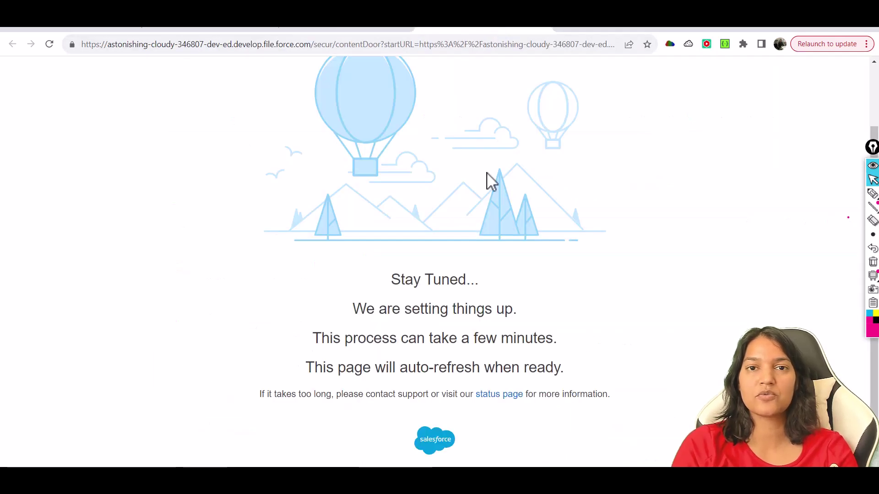
pyautogui.moveTo(360, 362); pyautogui.dragTo(542, 362)
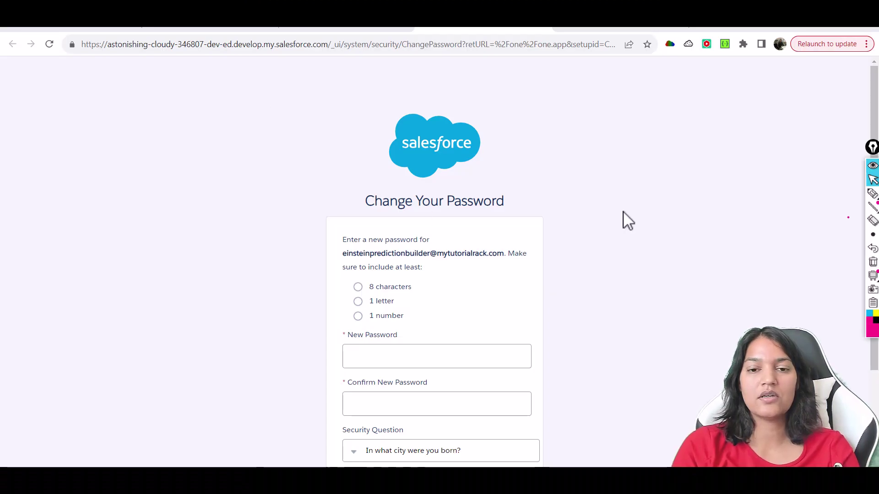
# Step: Enter and confirm a new password, give the security answer, and save it
pyautogui.scroll(-1, 874, 106)
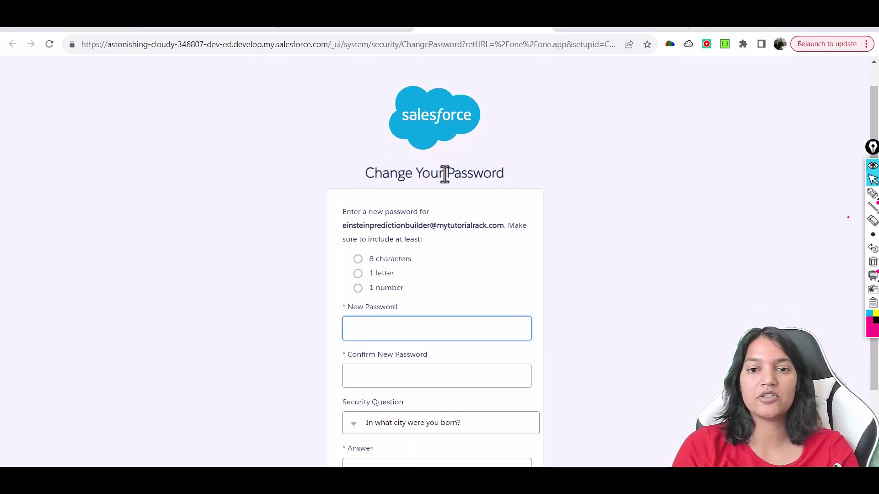
pyautogui.click(377, 29)
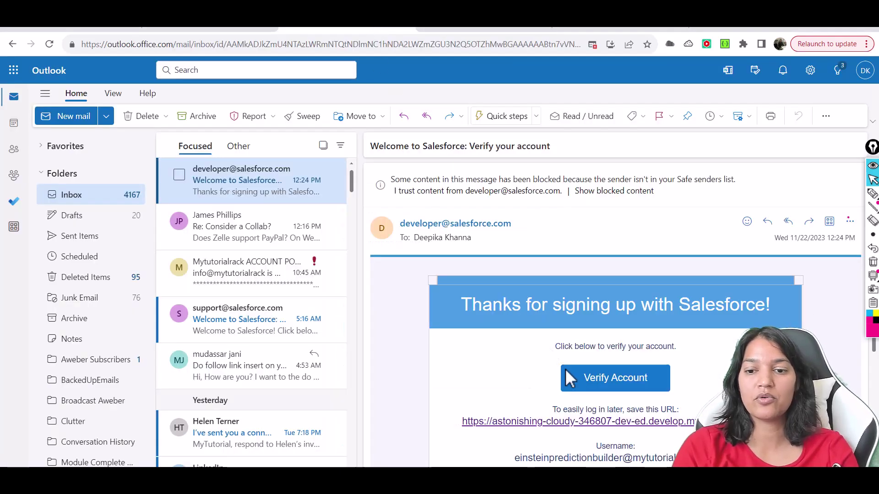
pyautogui.click(499, 29)
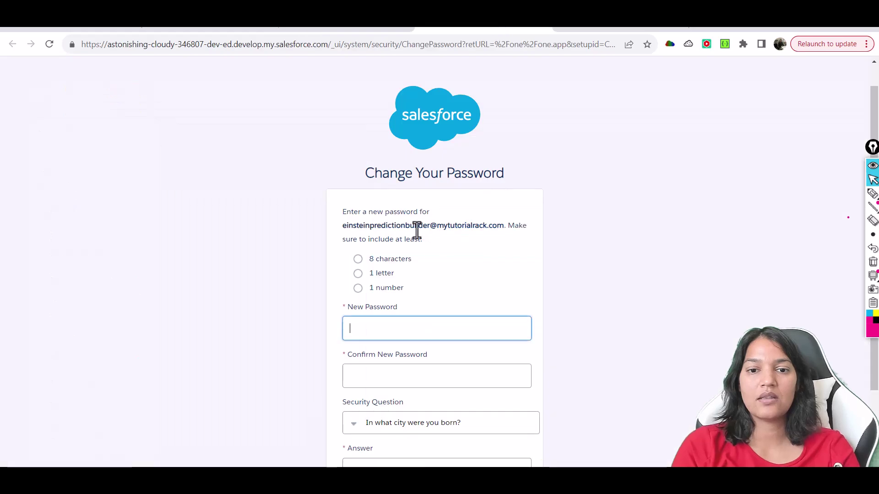
pyautogui.click(389, 322)
pyautogui.write('abc')
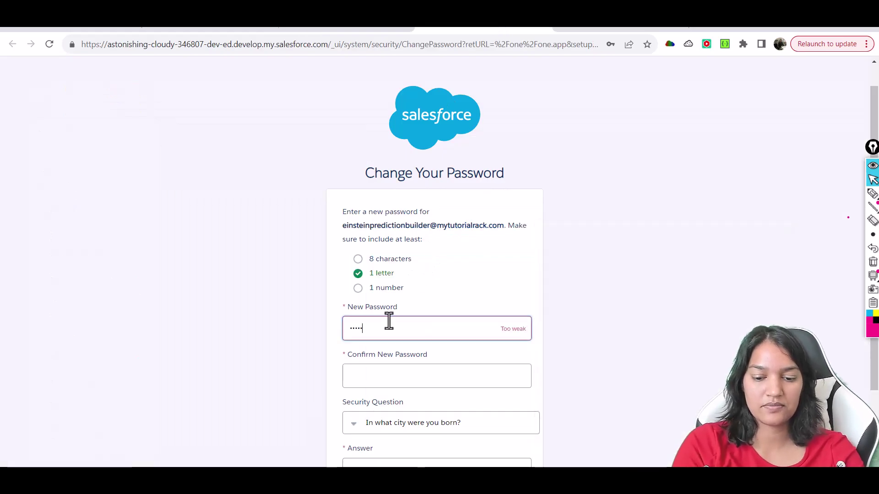
pyautogui.write('123')
pyautogui.press('Tab')
pyautogui.write('abcdefgh123')
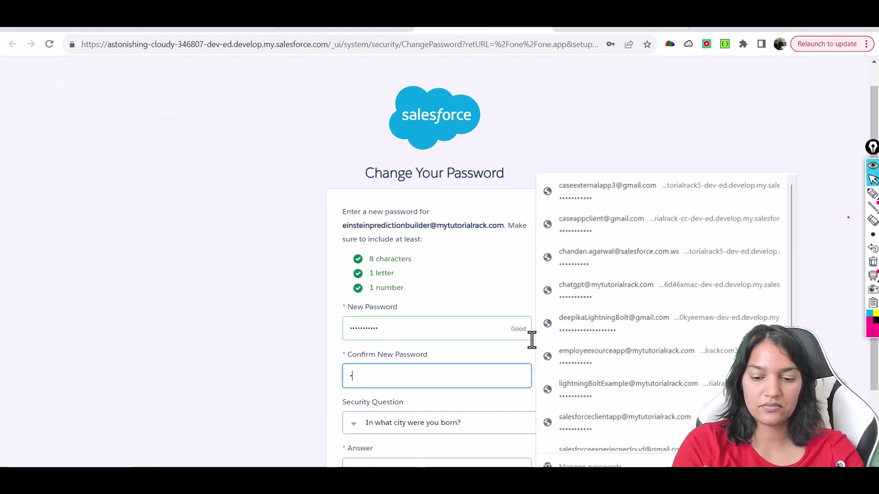
pyautogui.press('Tab')
pyautogui.write('Jaipur')
pyautogui.scroll(-2, 872, 386)
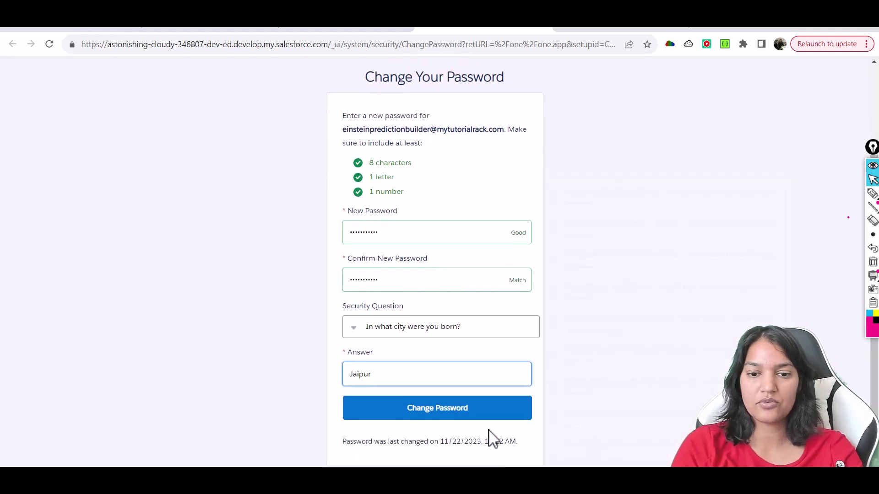
pyautogui.click(468, 416)
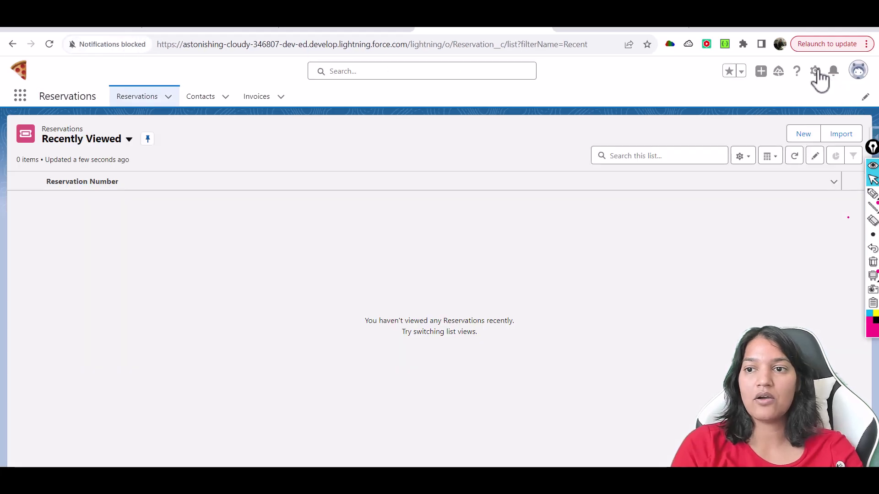
# Step: Go to Setup and find Einstein Prediction Builder via Quick Find 'einstein p'
pyautogui.click(816, 71)
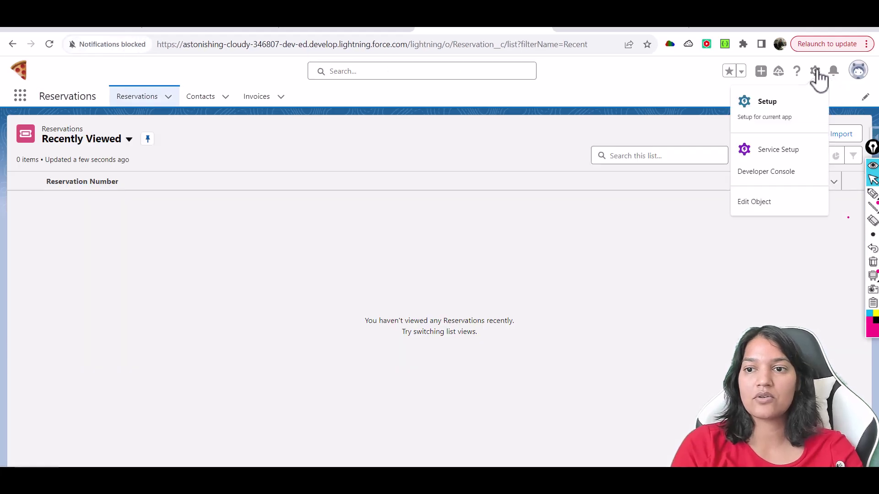
pyautogui.click(779, 112)
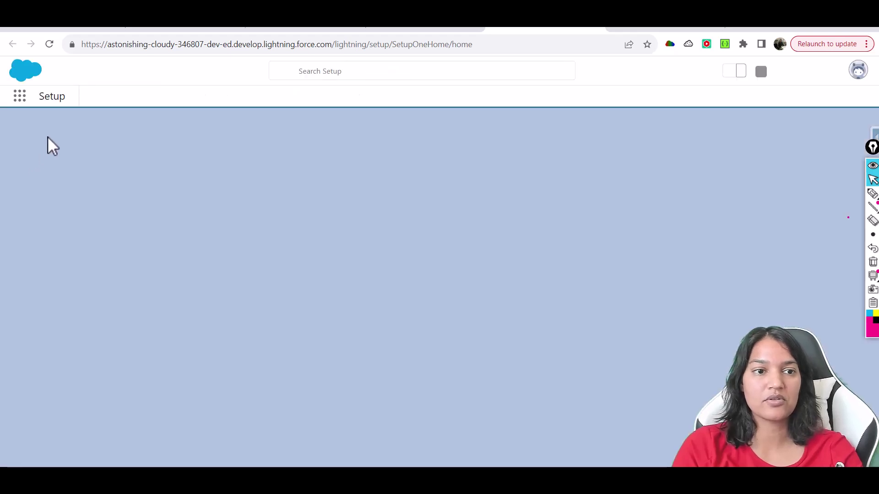
pyautogui.click(54, 129)
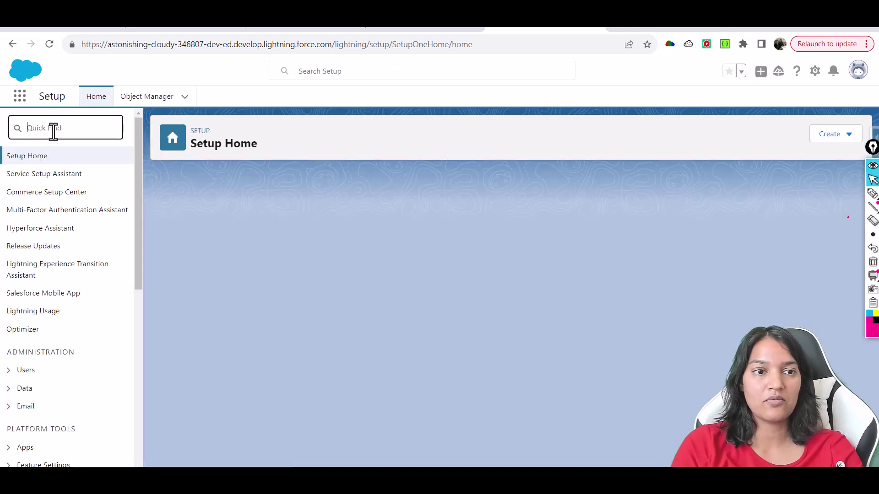
pyautogui.write('einstein')
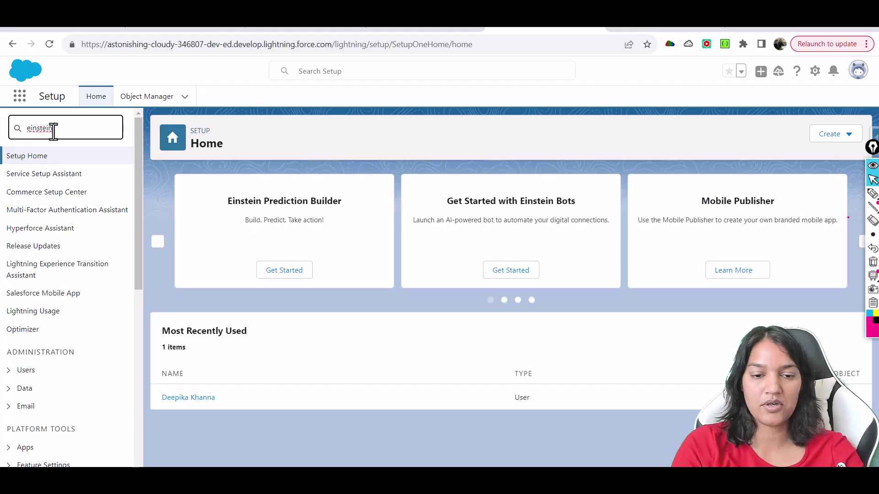
pyautogui.write(' p')
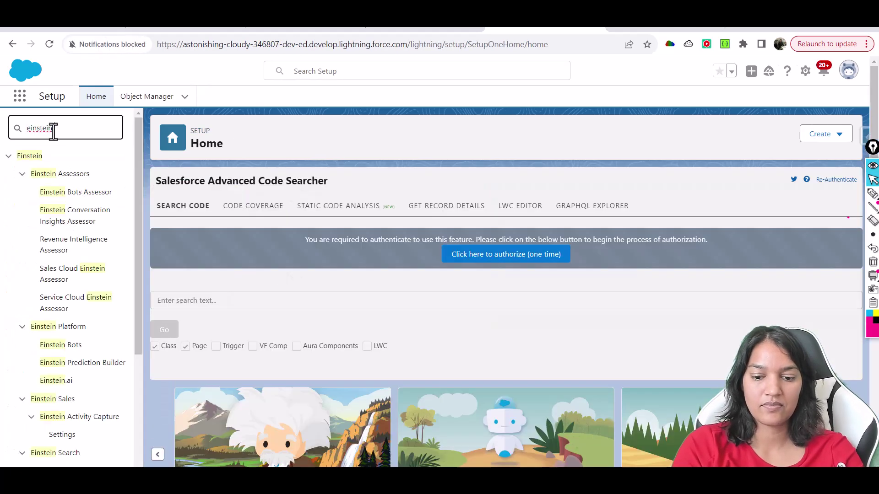
pyautogui.click(91, 211)
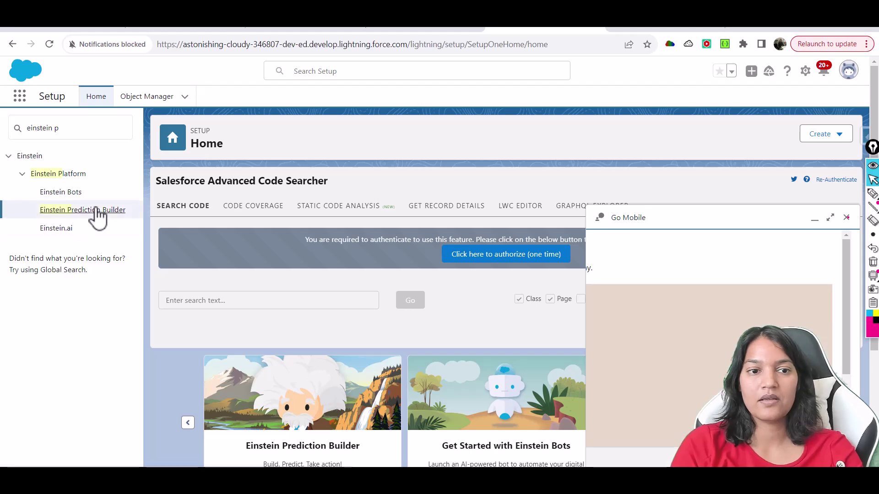
pyautogui.moveTo(858, 247)
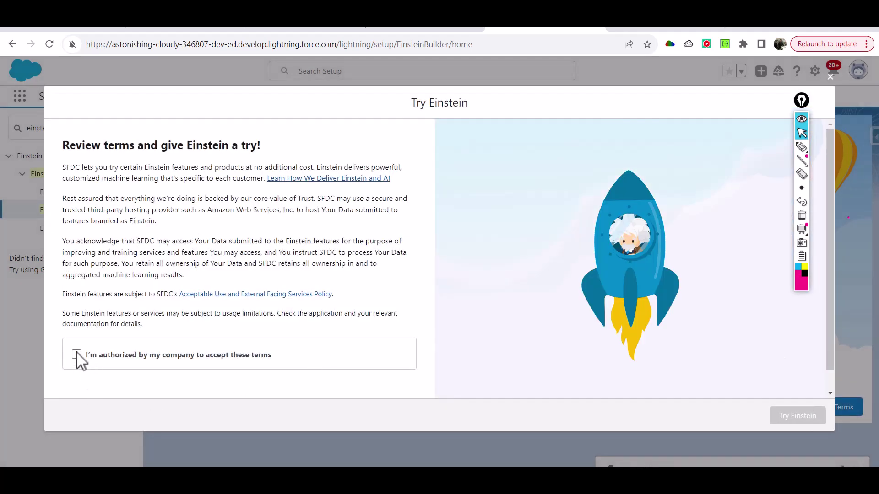
# Step: Review and accept the Einstein terms, then Get Started to enable Prediction Builder
pyautogui.click(76, 355)
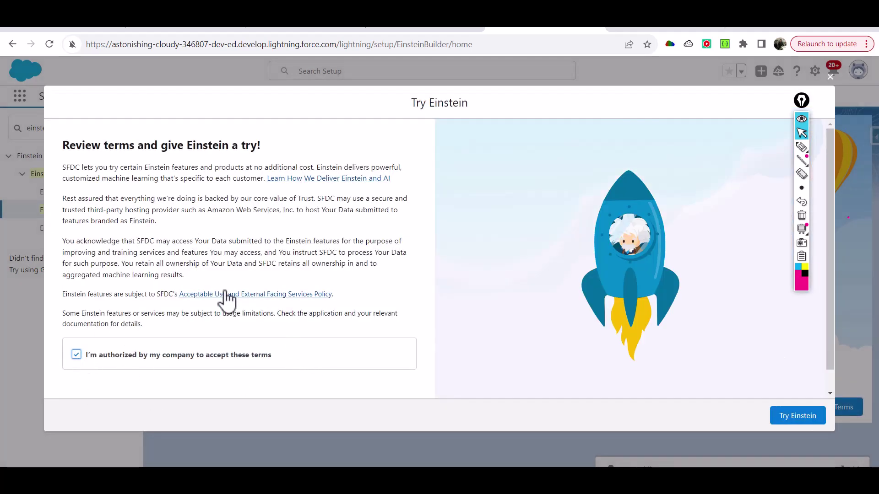
pyautogui.moveTo(63, 167); pyautogui.dragTo(197, 211)
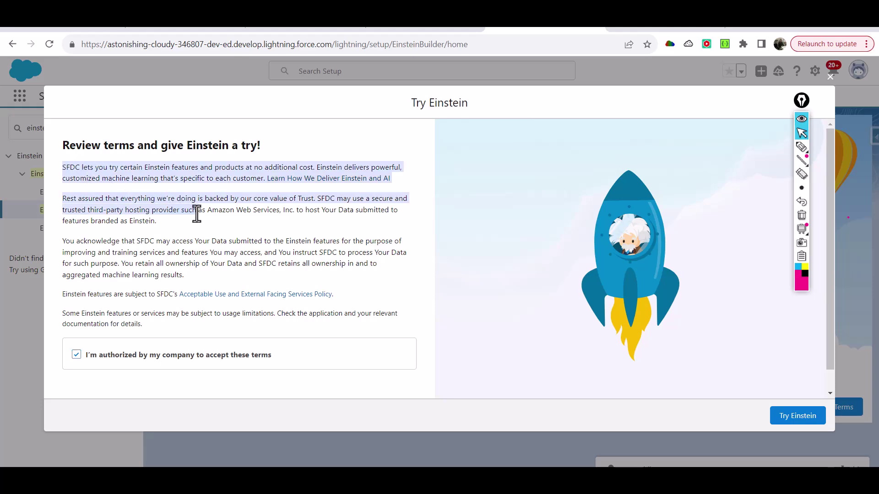
pyautogui.click(797, 422)
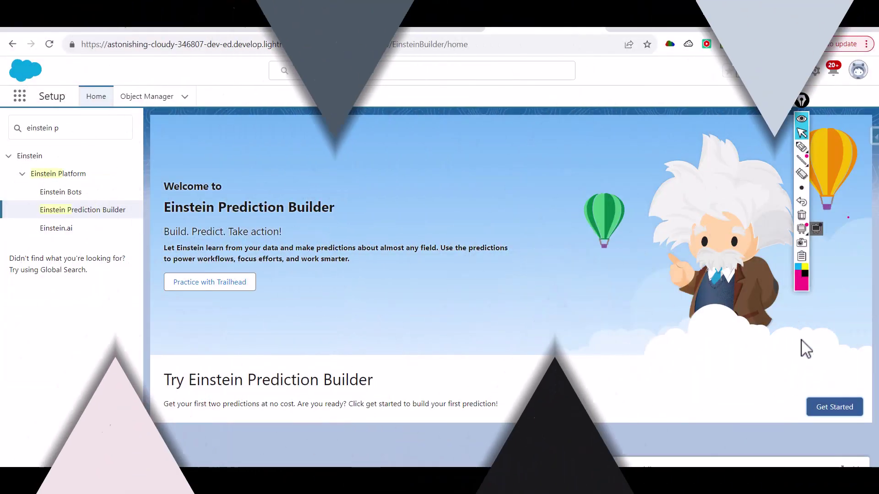
pyautogui.moveTo(801, 100); pyautogui.dragTo(872, 116)
pyautogui.click(840, 405)
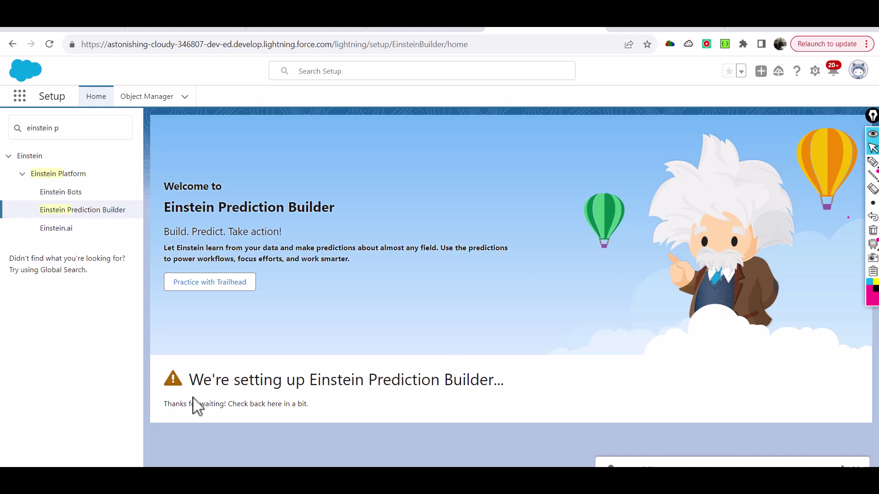
pyautogui.moveTo(171, 403); pyautogui.dragTo(300, 404)
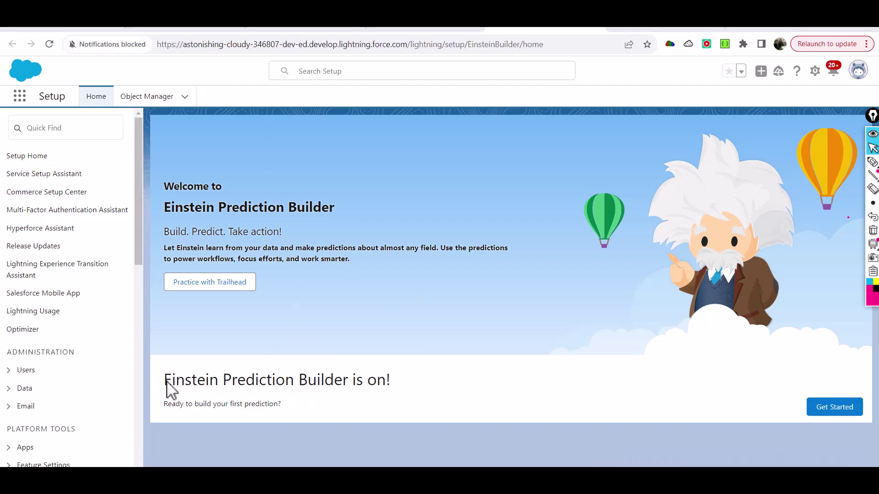
pyautogui.moveTo(166, 382); pyautogui.dragTo(388, 396)
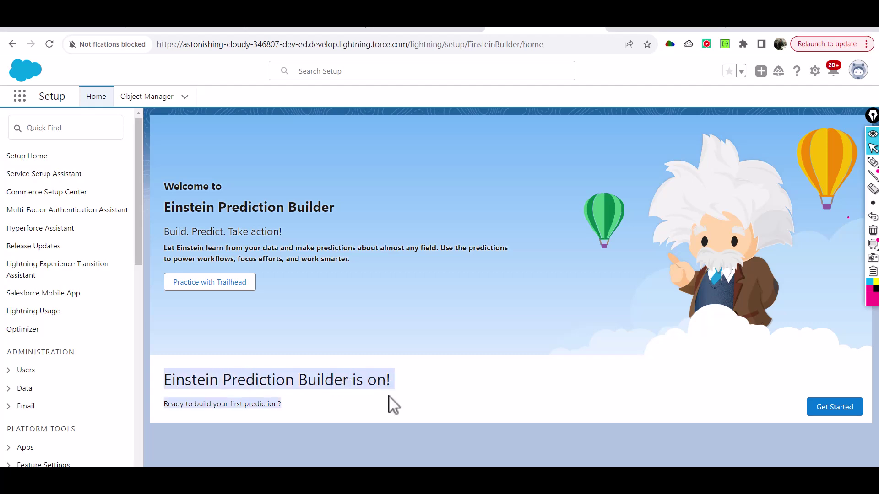